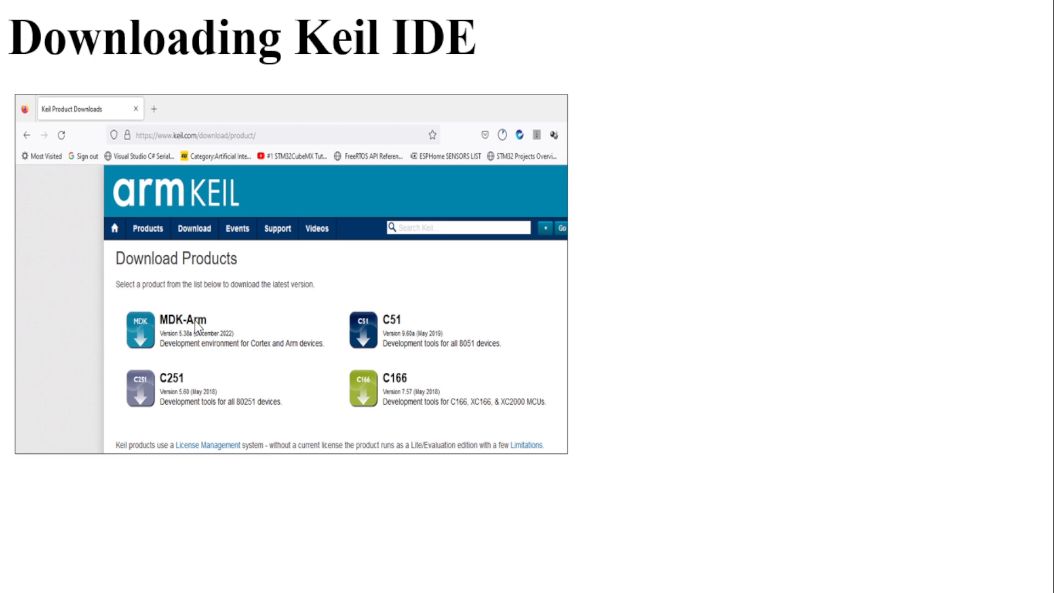
# Step: Magnify the Download Products listing of MDK-Arm, C51, C251 and C166, then restore normal size
pyautogui.rightClick(392, 332)
pyautogui.click(418, 420)
pyautogui.click(289, 412)
pyautogui.press('Escape')
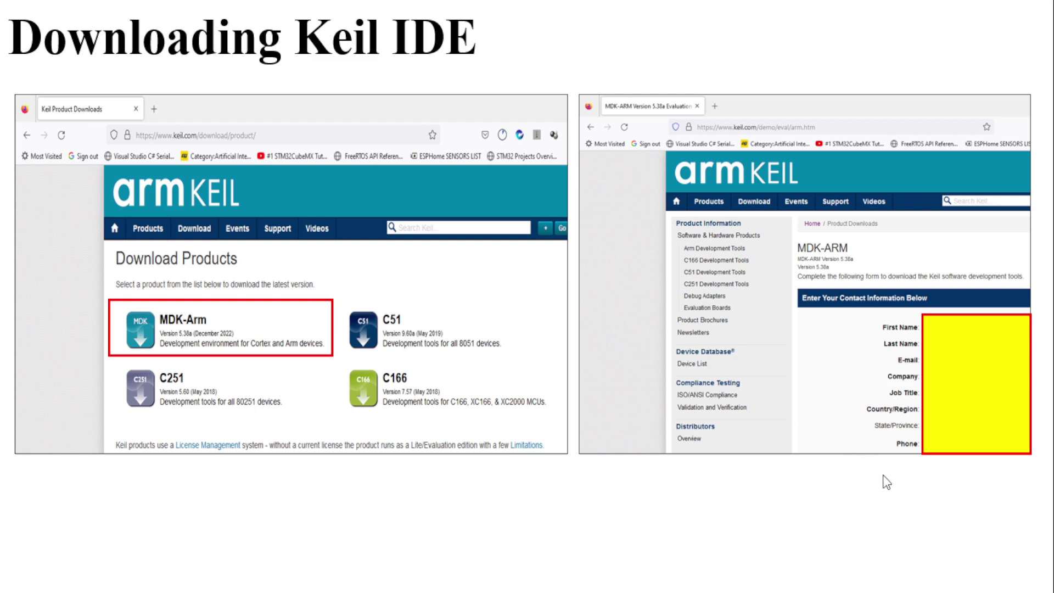
# Step: Magnify the MDK-ARM 5.38a download page screenshot showing the MDK538A.EXE link
pyautogui.rightClick(892, 487)
pyautogui.click(947, 329)
pyautogui.click(975, 366)
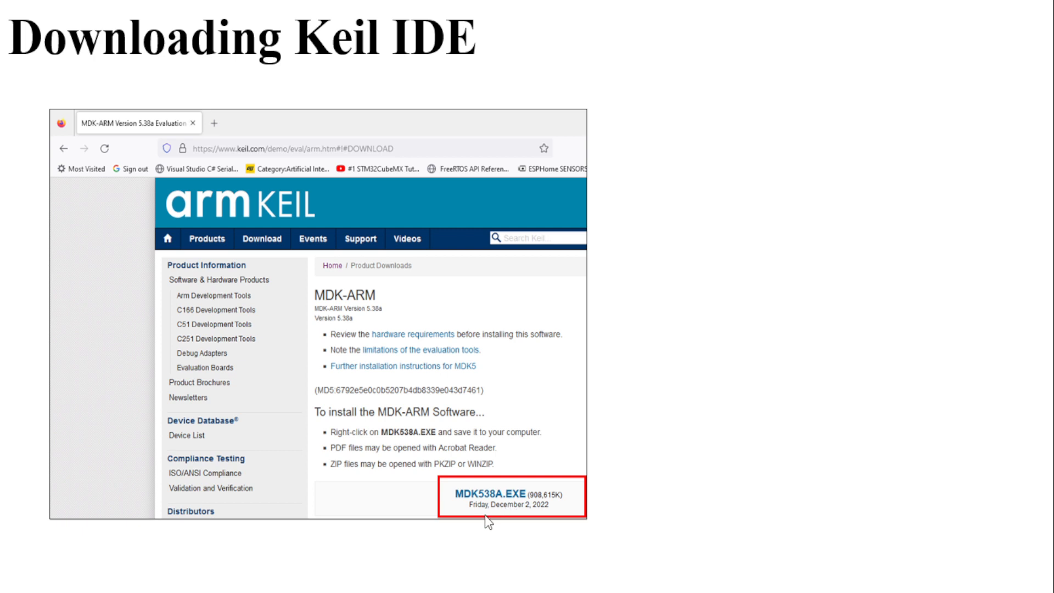
# Step: Magnify the File Explorer screenshot showing mdk538a.exe in D:\Keil_Micro_Vision
pyautogui.rightClick(902, 522)
pyautogui.click(935, 363)
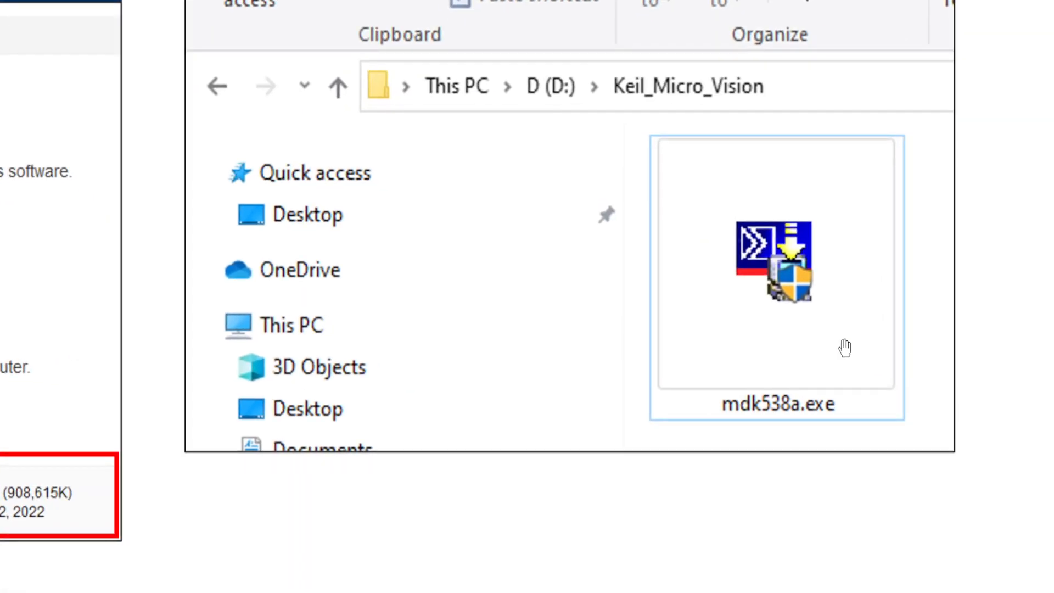